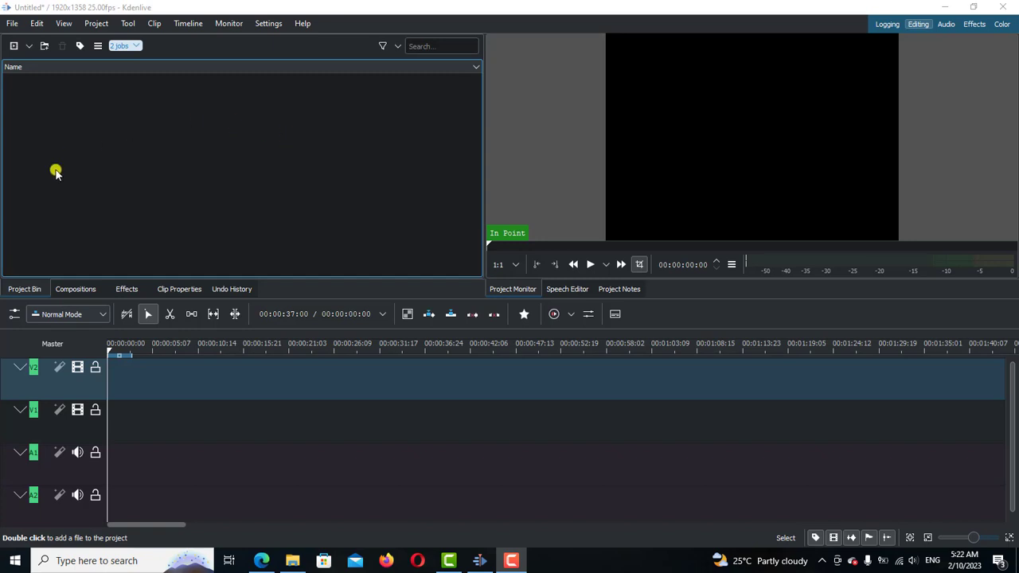
Step: Focus the empty Project Bin in the Kdenlive window
click(26, 291)
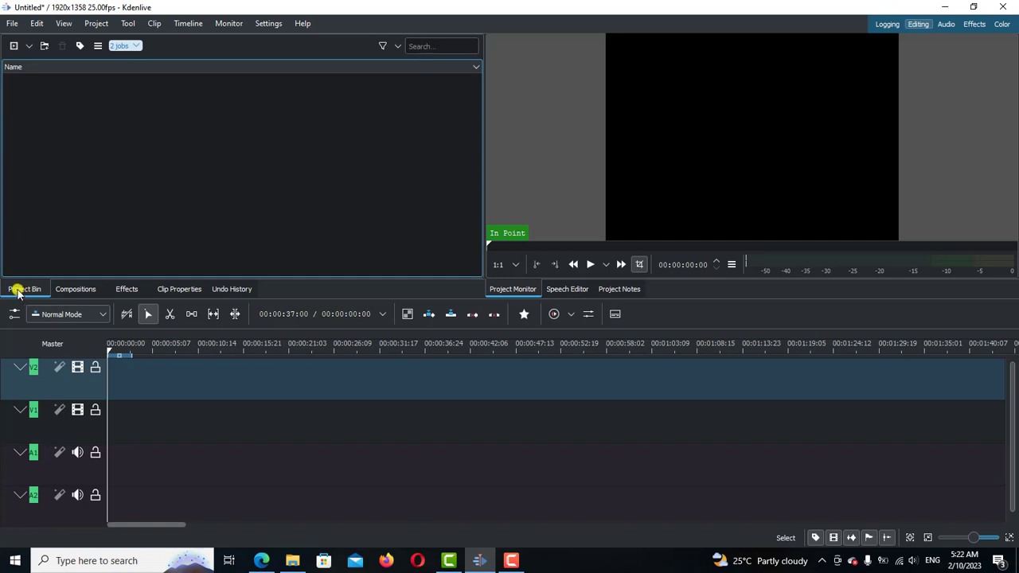
Step: Open the Add Clip dialog, browse the D: (New Volume) drive and select the 12.My first Project folder
double_click(203, 173)
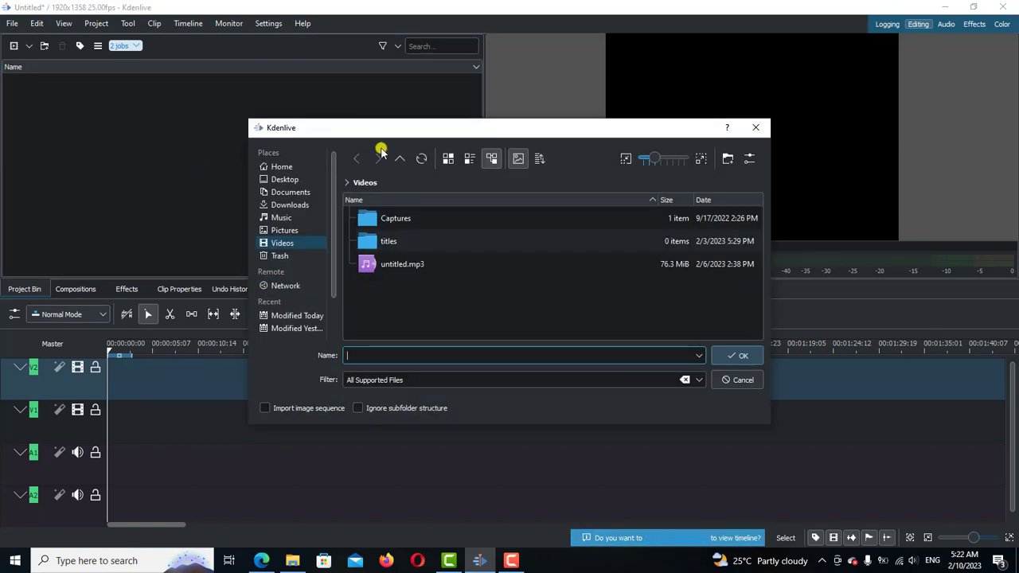
drag(383, 135, 381, 41)
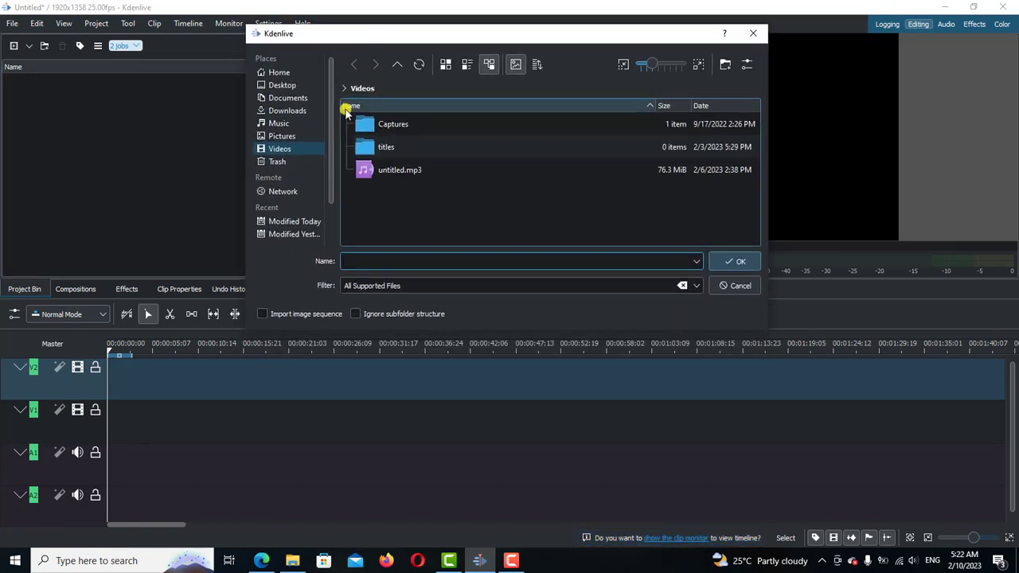
drag(332, 110, 330, 193)
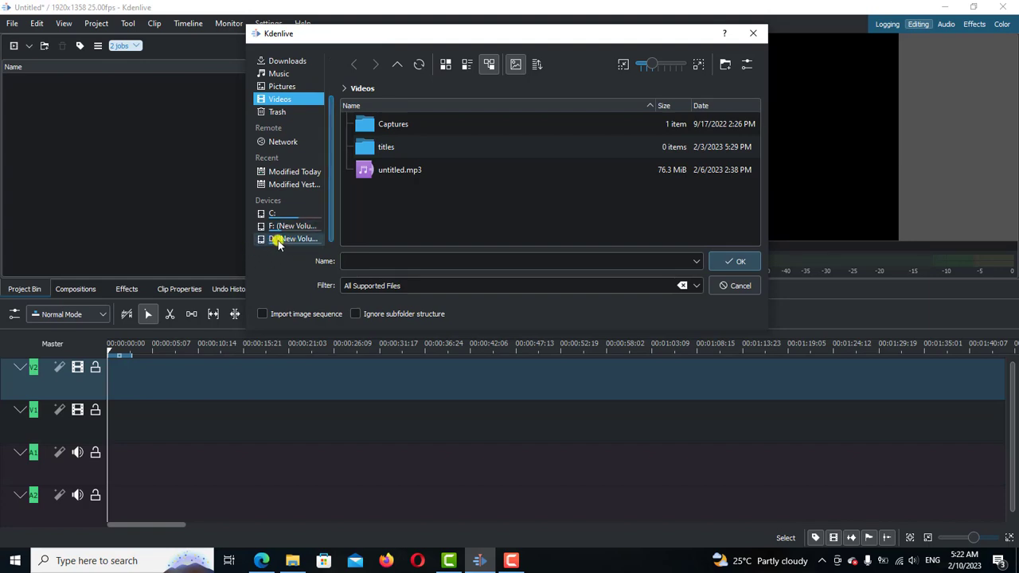
click(279, 242)
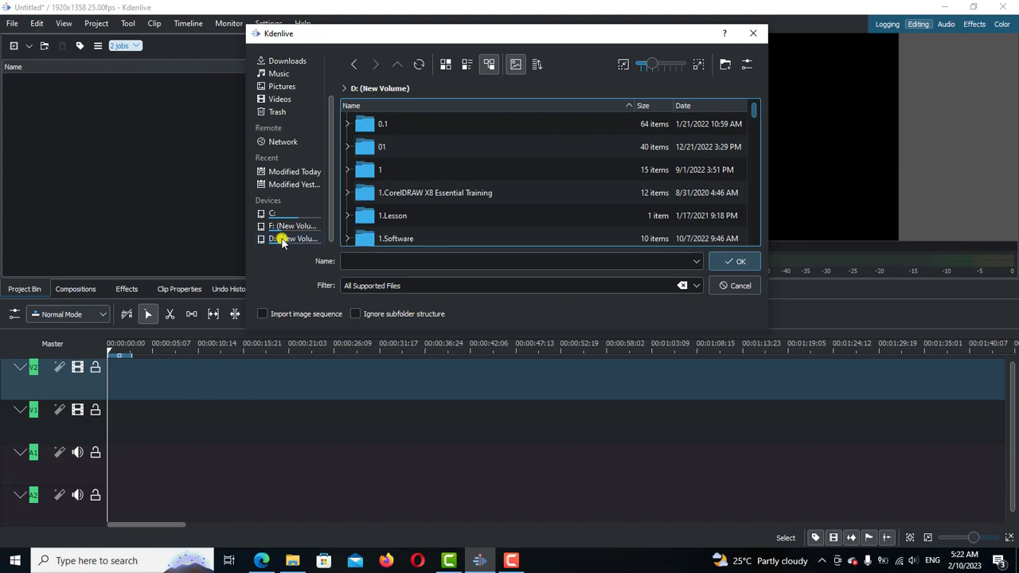
scroll(438, 170, down, 1)
scroll(438, 171, down, 3)
scroll(466, 200, down, 3)
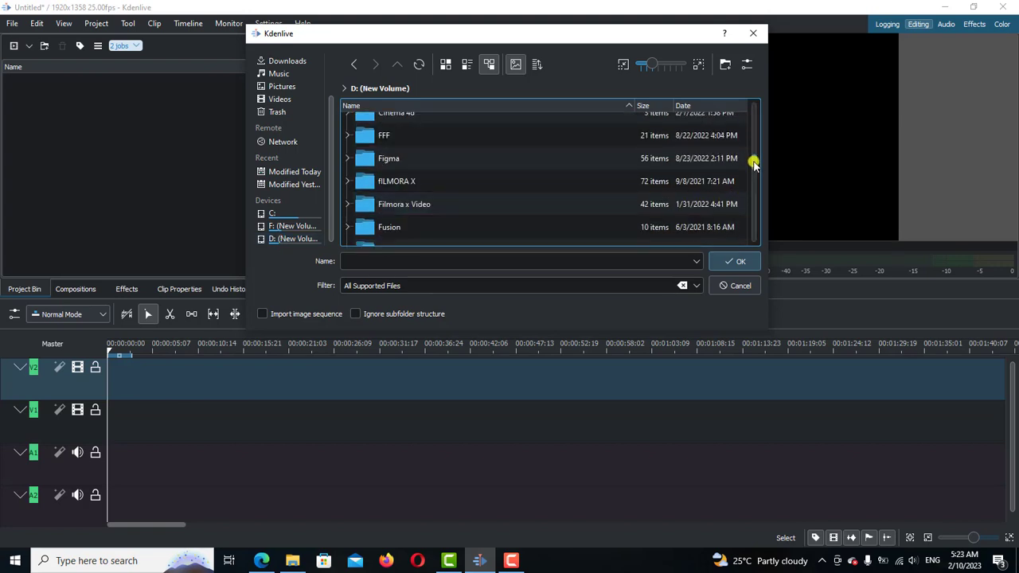
mouse_move(754, 163)
mouse_down()
mouse_move(758, 206)
mouse_move(762, 143)
mouse_up()
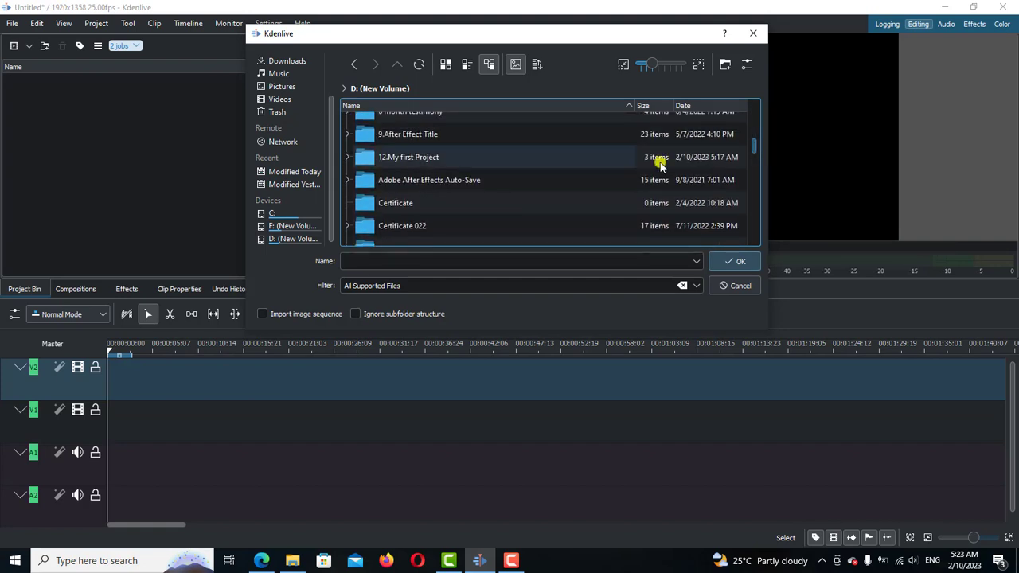
click(430, 158)
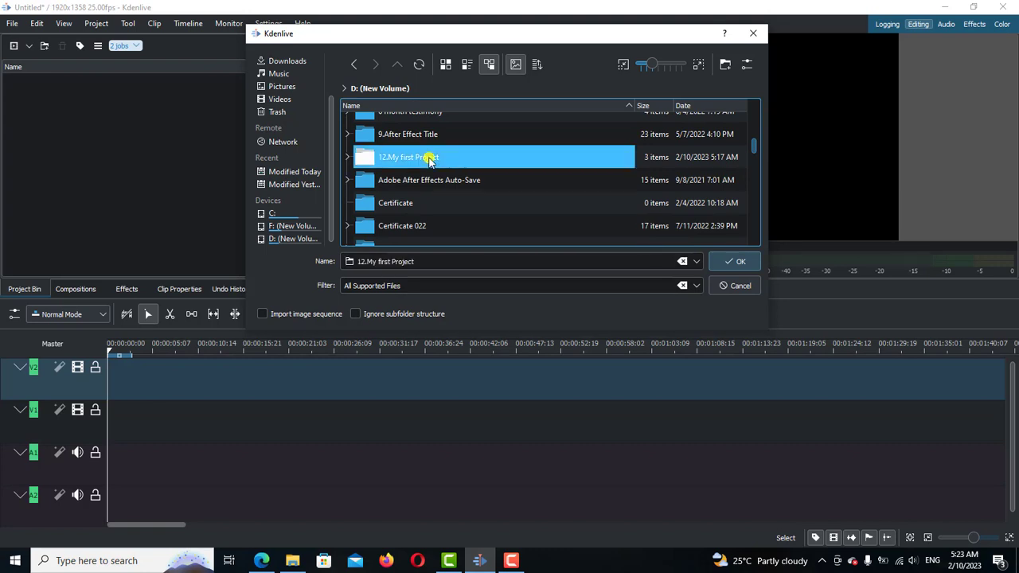
Step: Enter 12.My first Project and briefly expand and collapse its Image, Sound and Video folders
double_click(424, 159)
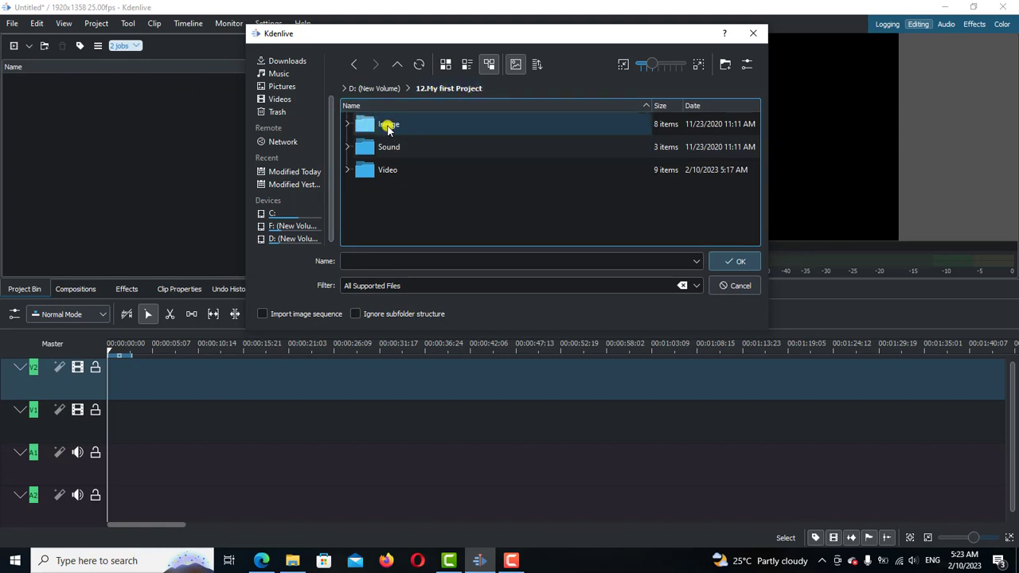
click(348, 125)
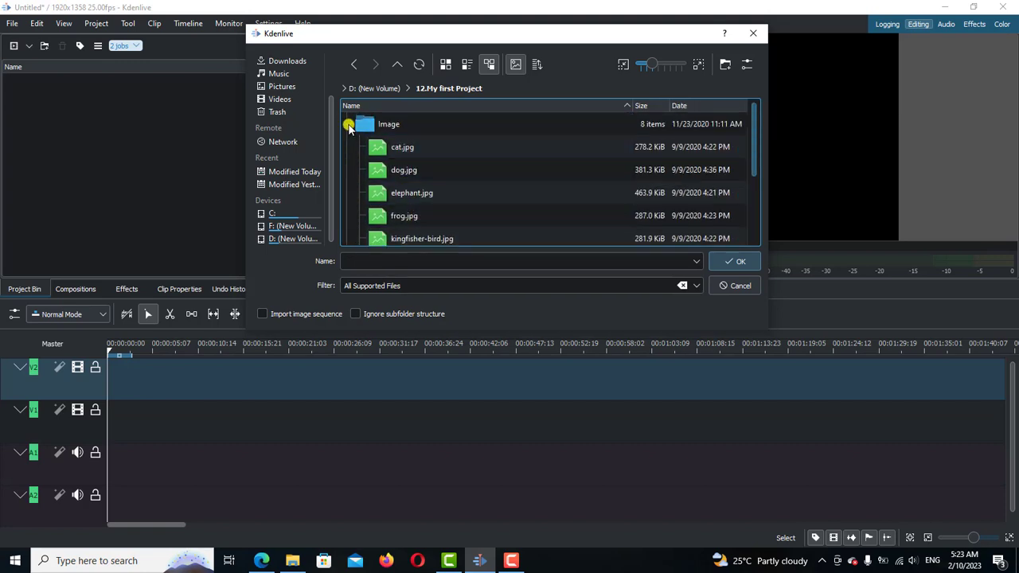
click(348, 124)
click(348, 148)
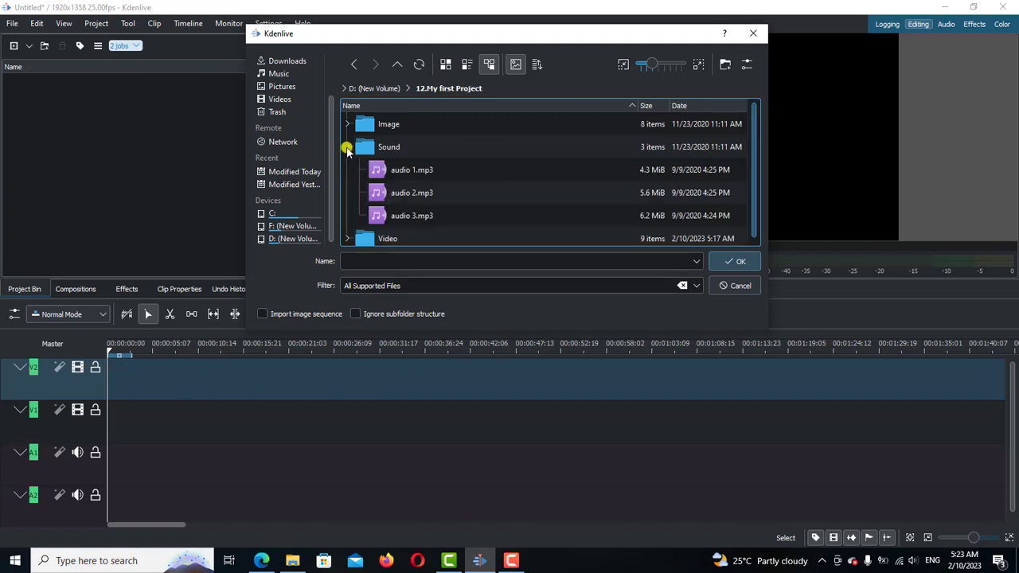
click(347, 148)
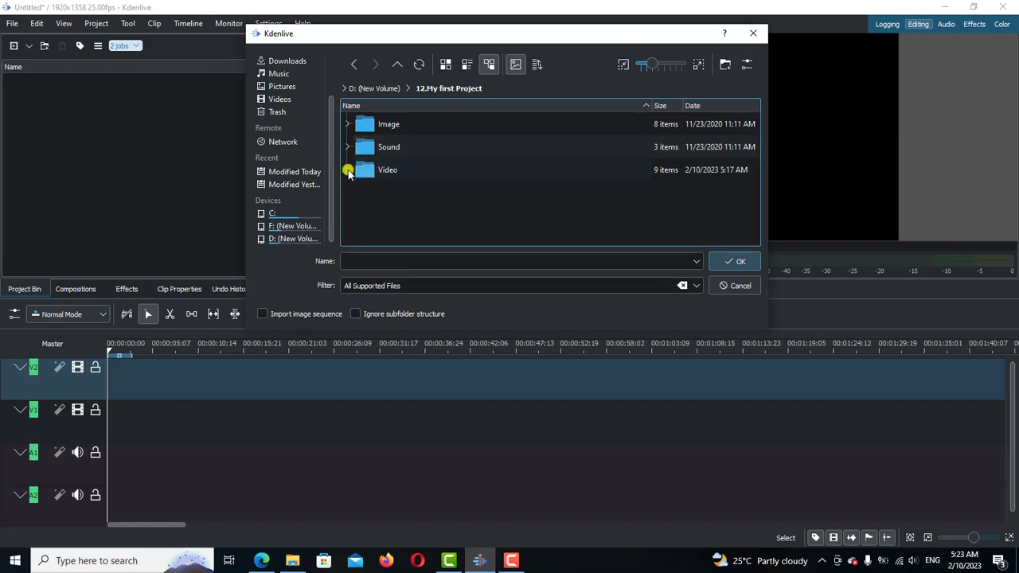
click(348, 170)
click(348, 171)
Step: Select the Image, Sound and Video folders together and import them into the Project Bin
drag(416, 167, 414, 79)
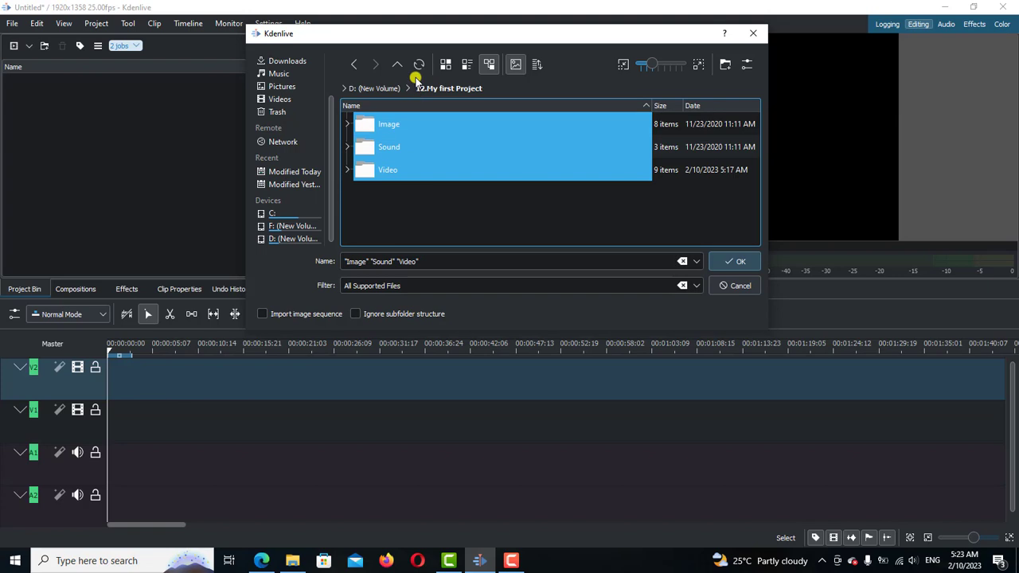
click(736, 263)
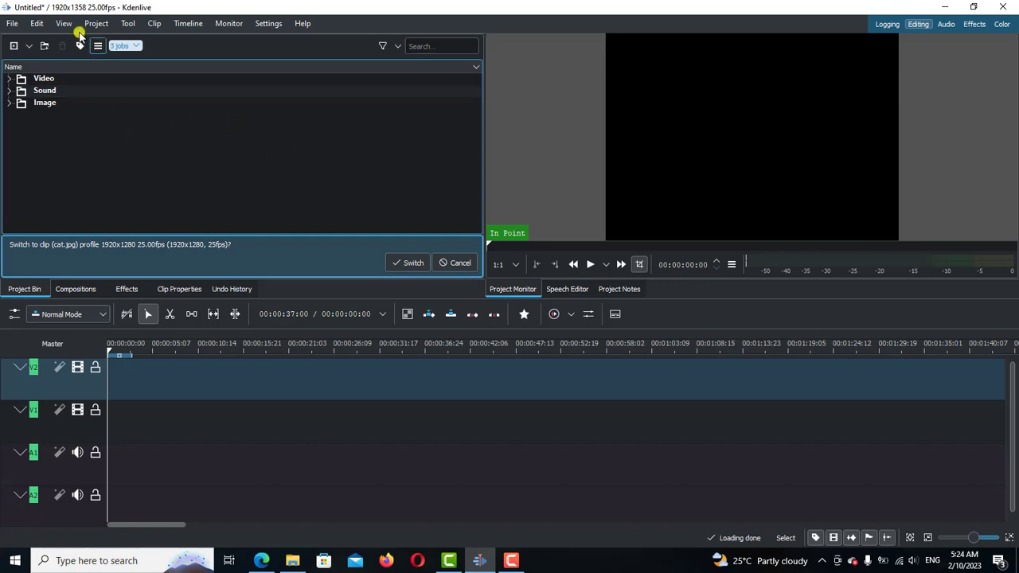
click(37, 23)
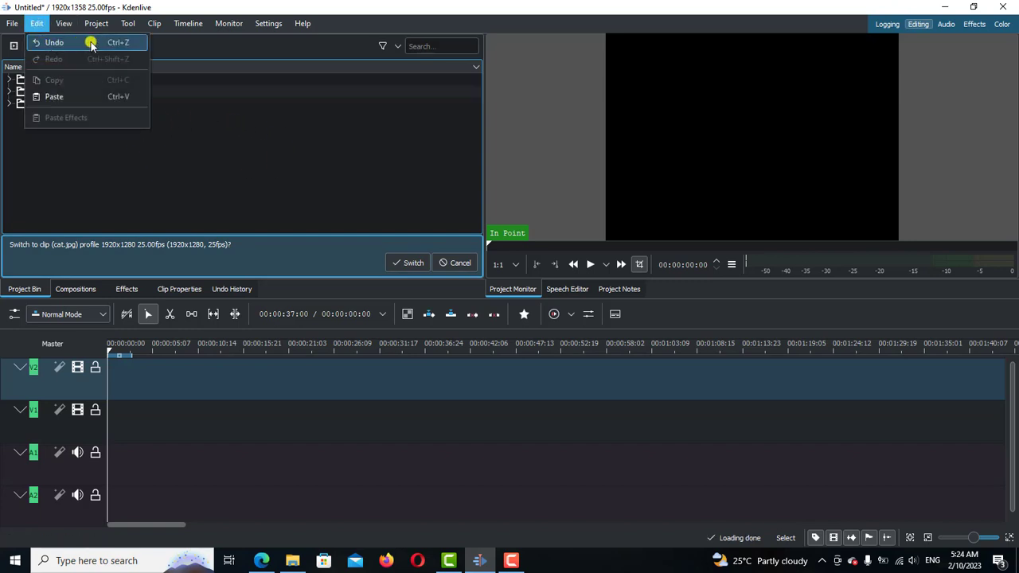
Step: Undo the folder import and cancel the cat.jpg profile-switch prompt
click(49, 43)
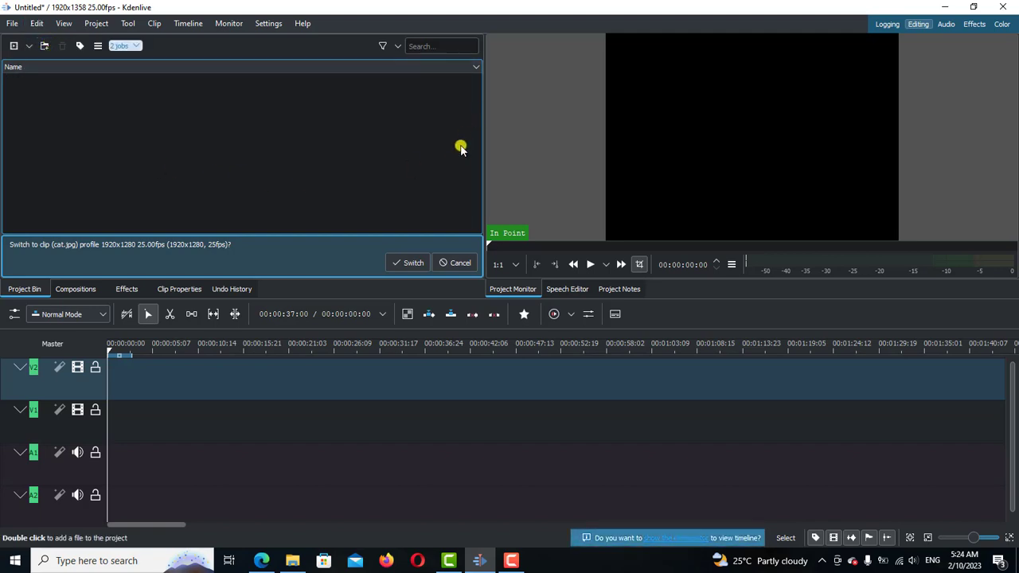
click(456, 263)
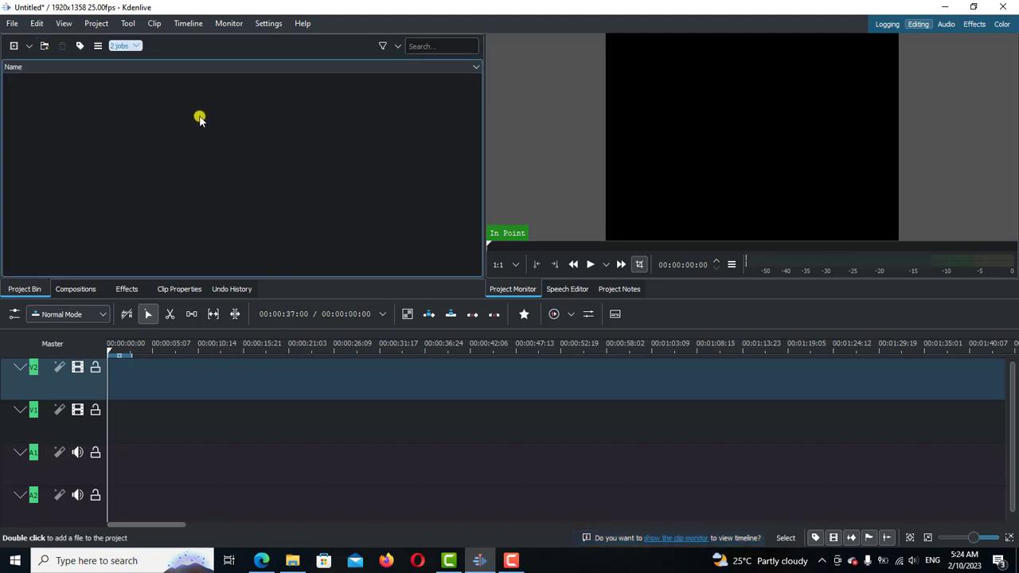
click(96, 25)
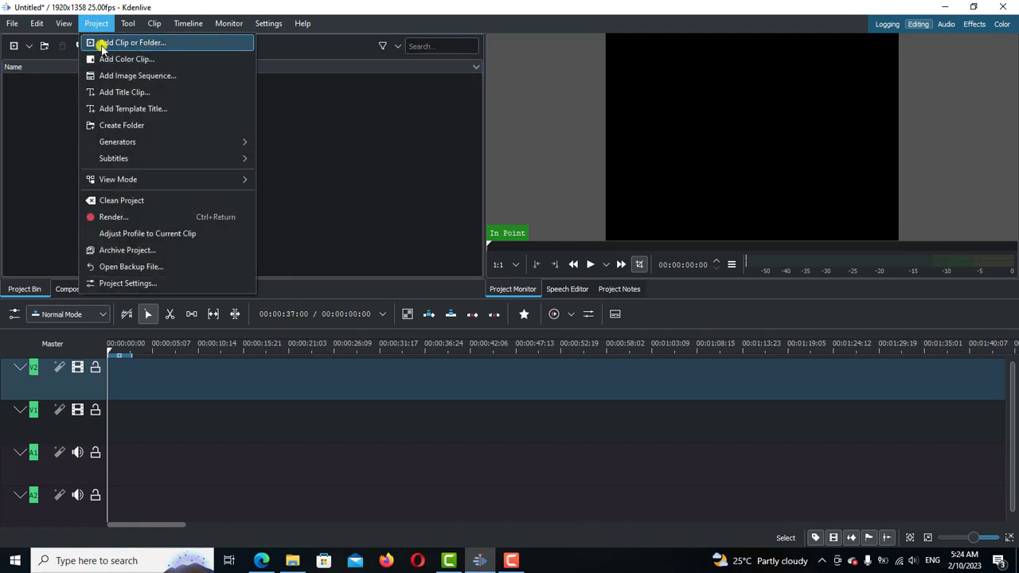
Step: Open the Add Clip dialog from the Project menu and browse to the D: (New Volume) drive
click(149, 48)
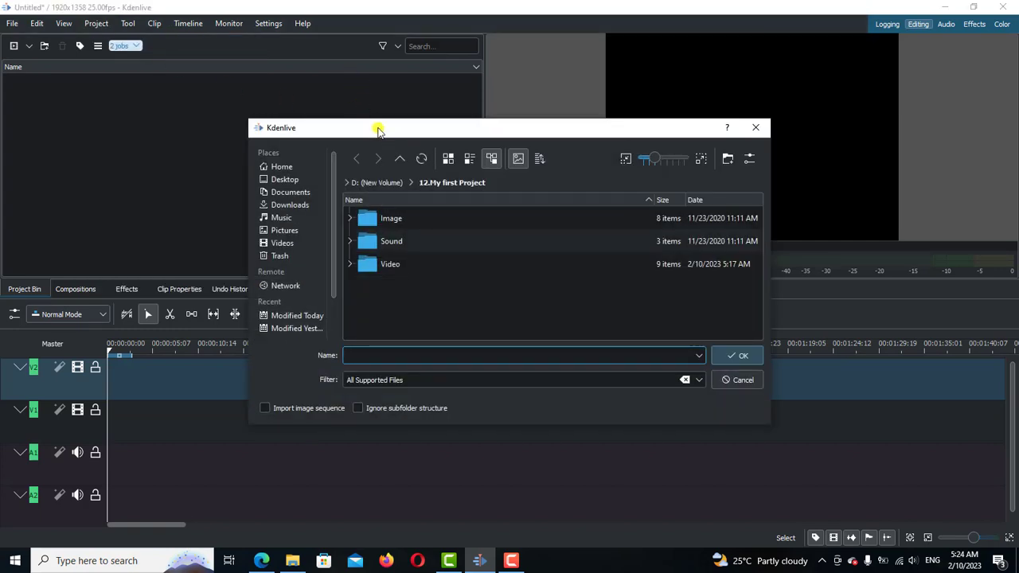
drag(378, 132, 370, 65)
mouse_move(325, 121)
mouse_down()
mouse_move(328, 158)
mouse_move(323, 106)
mouse_up()
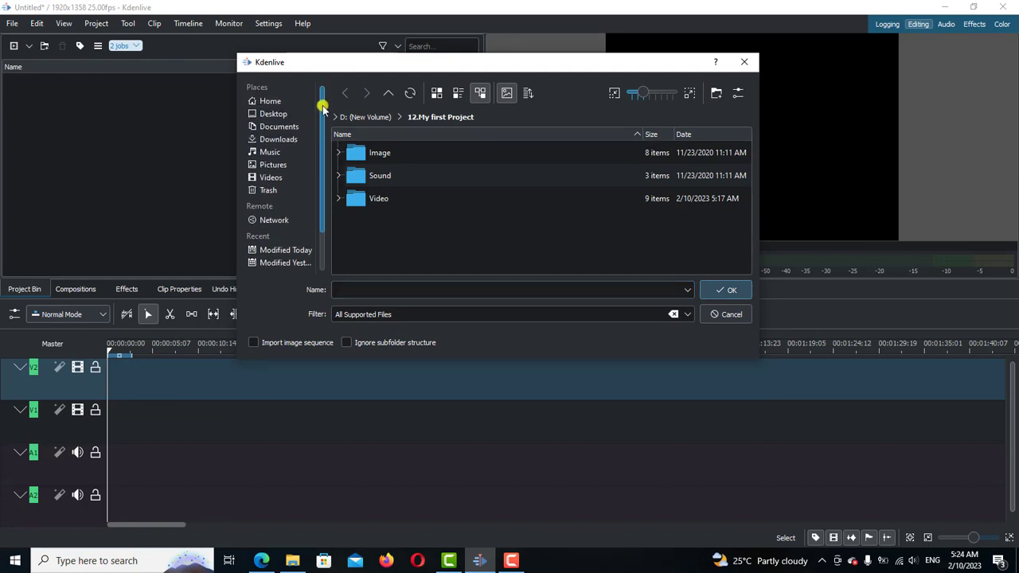
click(270, 114)
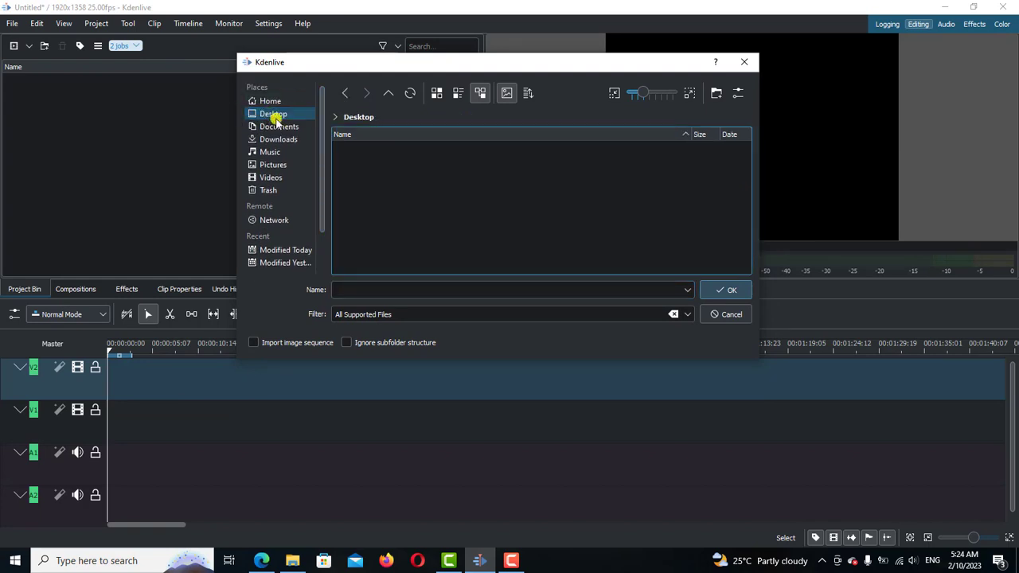
scroll(575, 202, down, 2)
scroll(637, 207, up, 2)
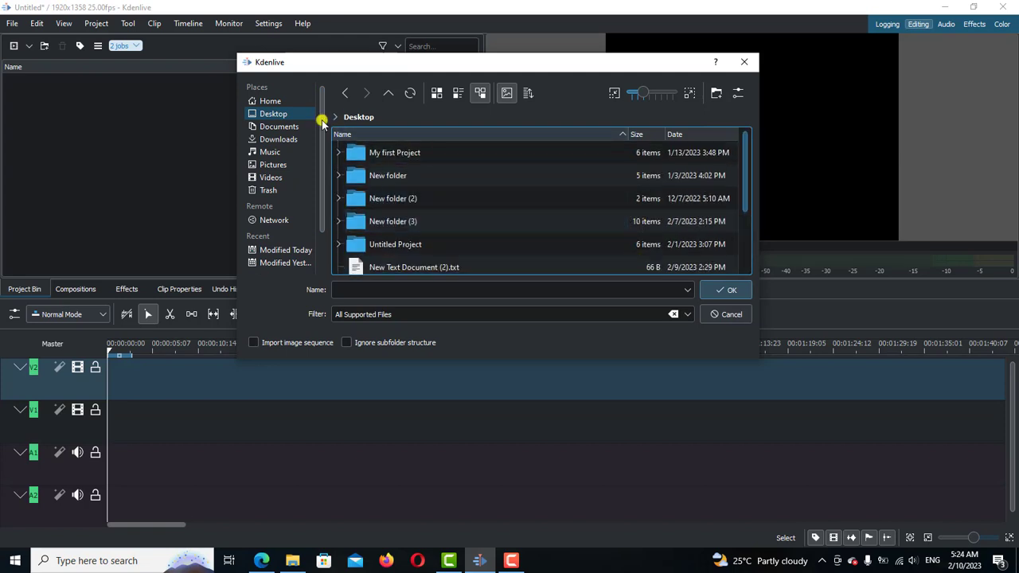
click(296, 114)
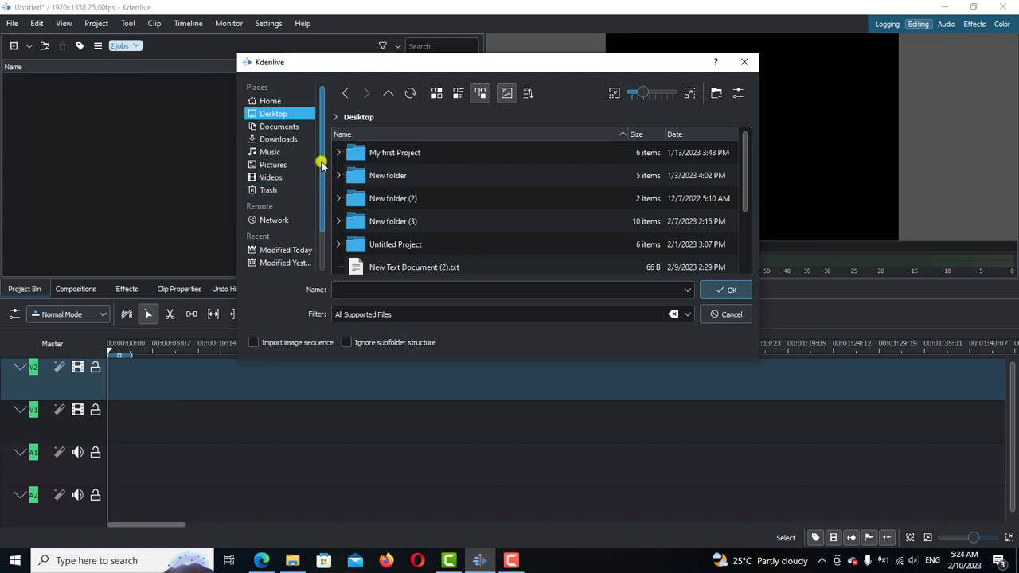
drag(323, 164, 329, 206)
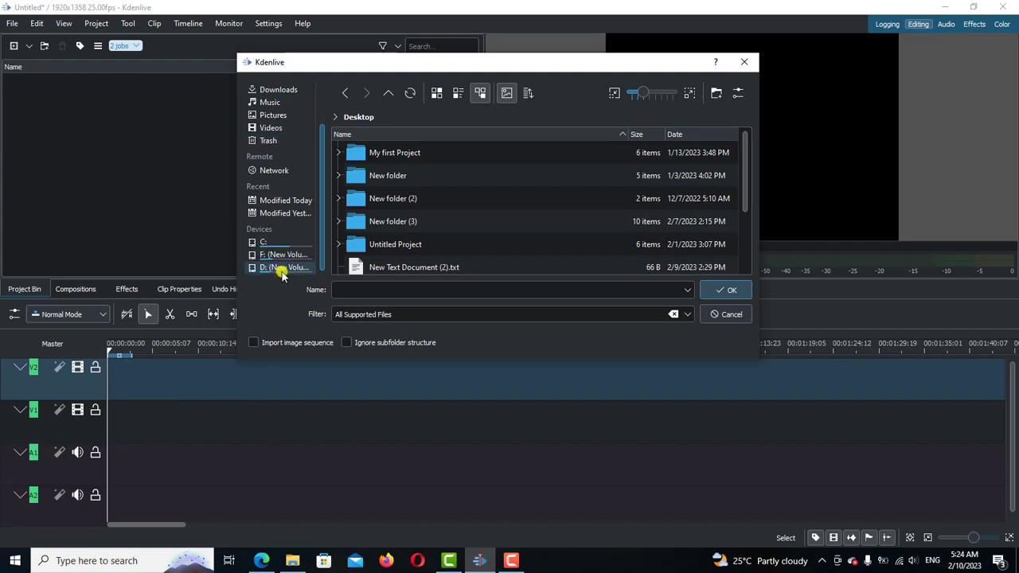
click(273, 268)
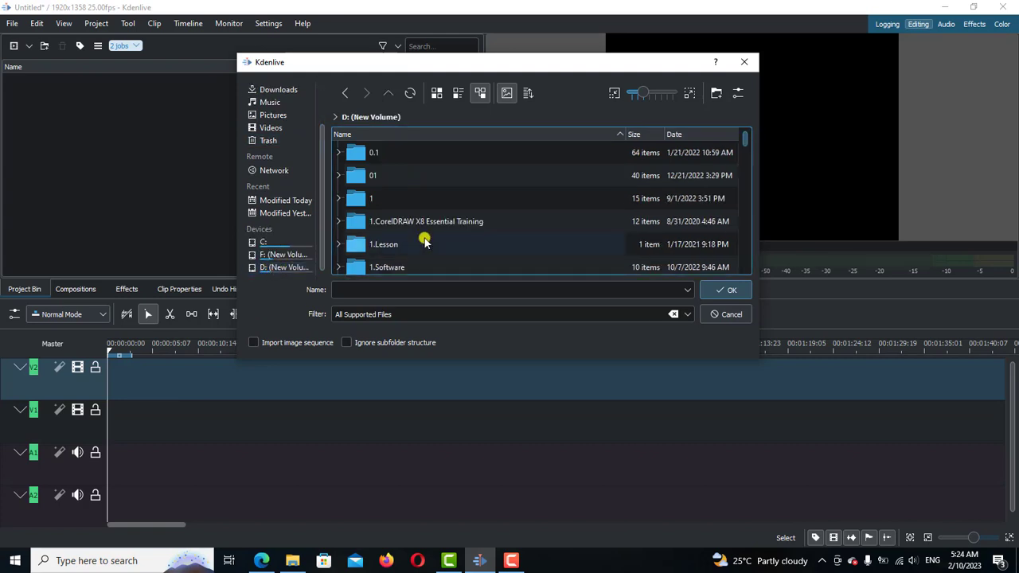
scroll(483, 232, down, 3)
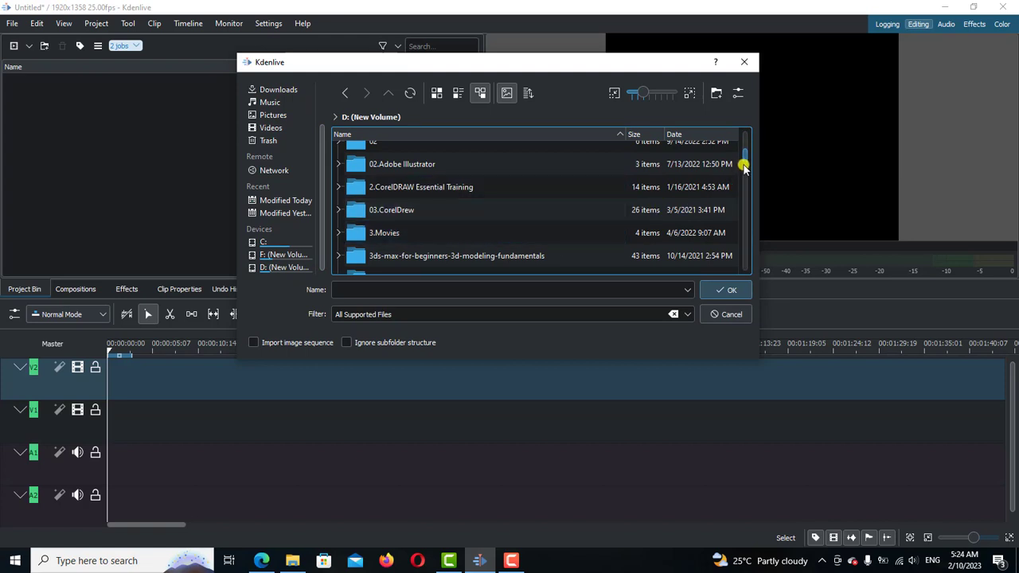
scroll(745, 158, down, 5)
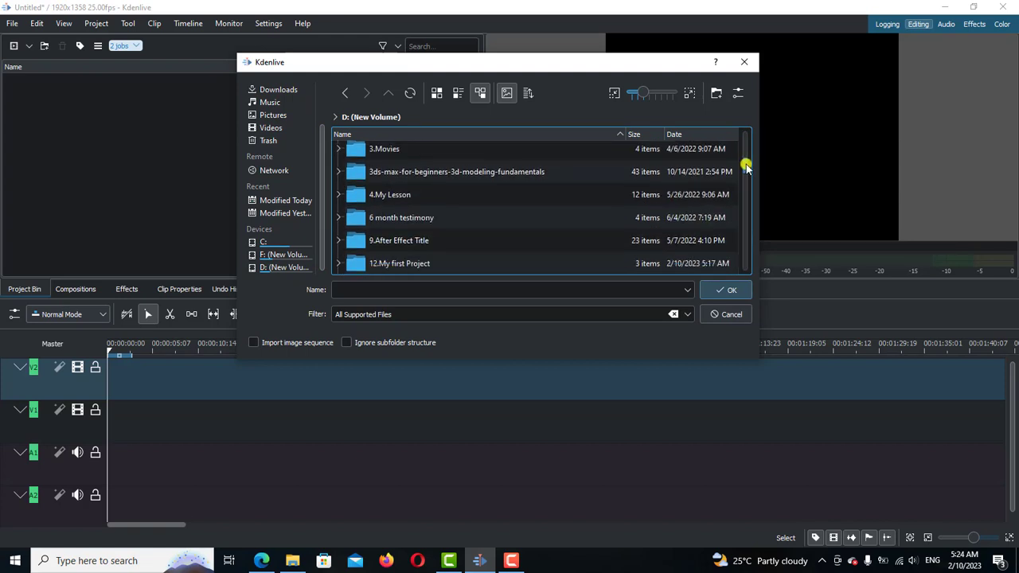
scroll(745, 167, down, 1)
scroll(744, 167, down, 1)
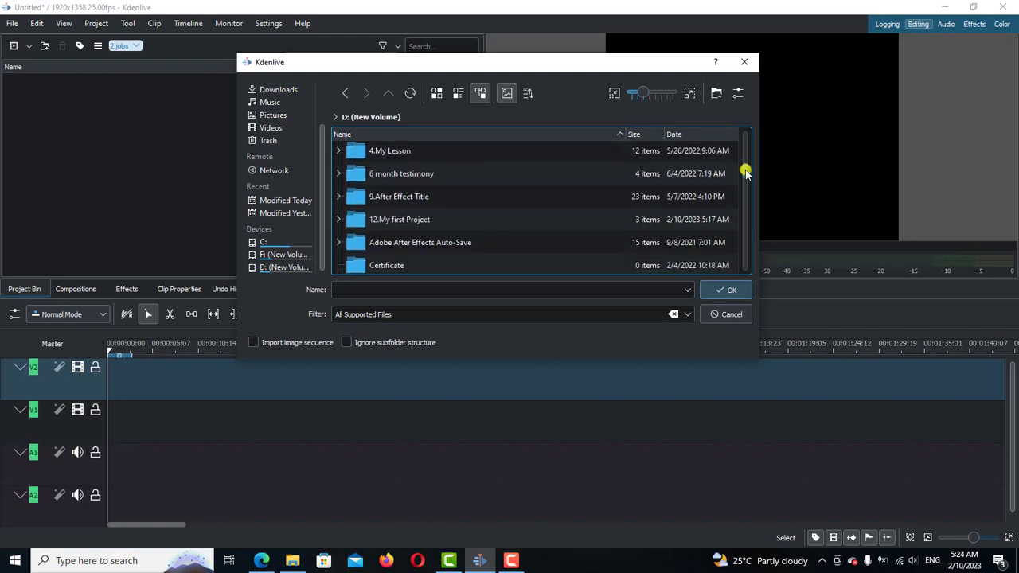
Step: Add cat.jpg from the Image folder of 12.My first Project to the project bin
double_click(420, 215)
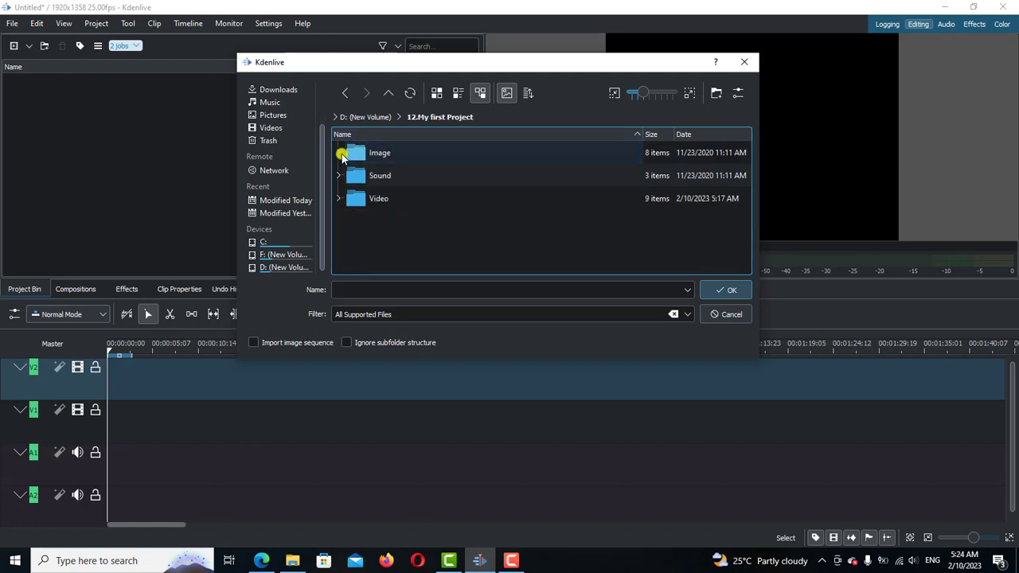
click(341, 155)
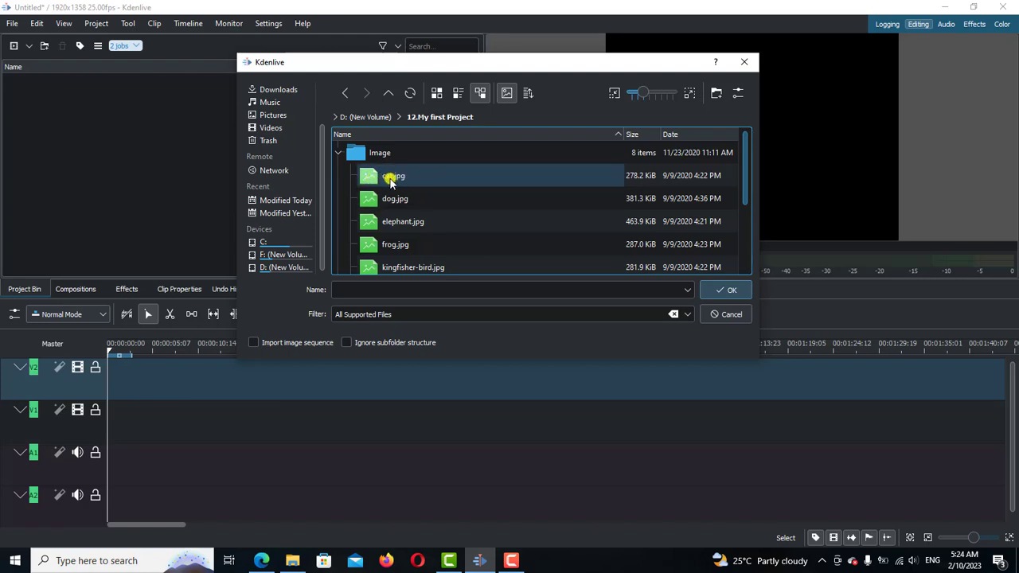
click(400, 179)
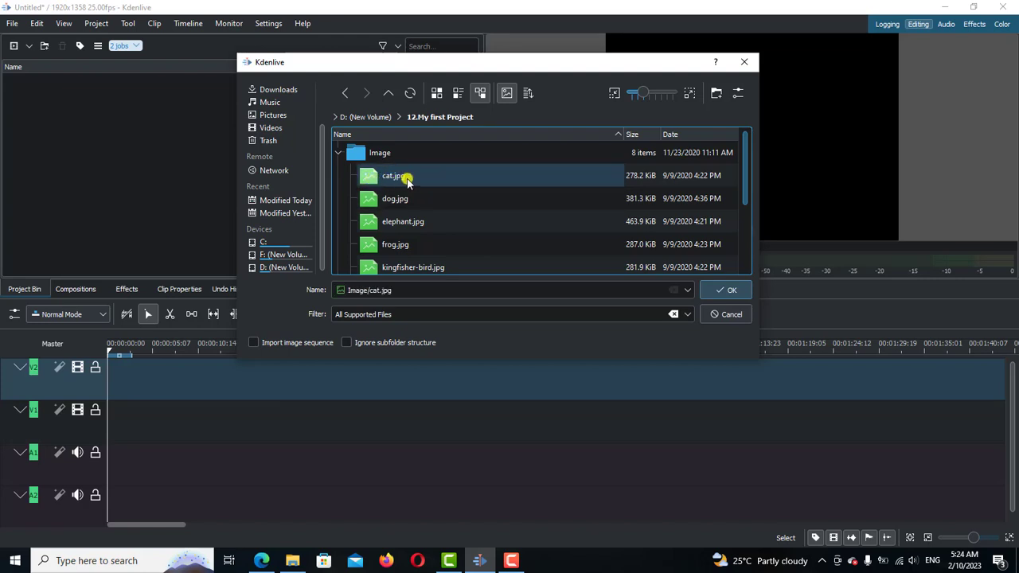
click(731, 293)
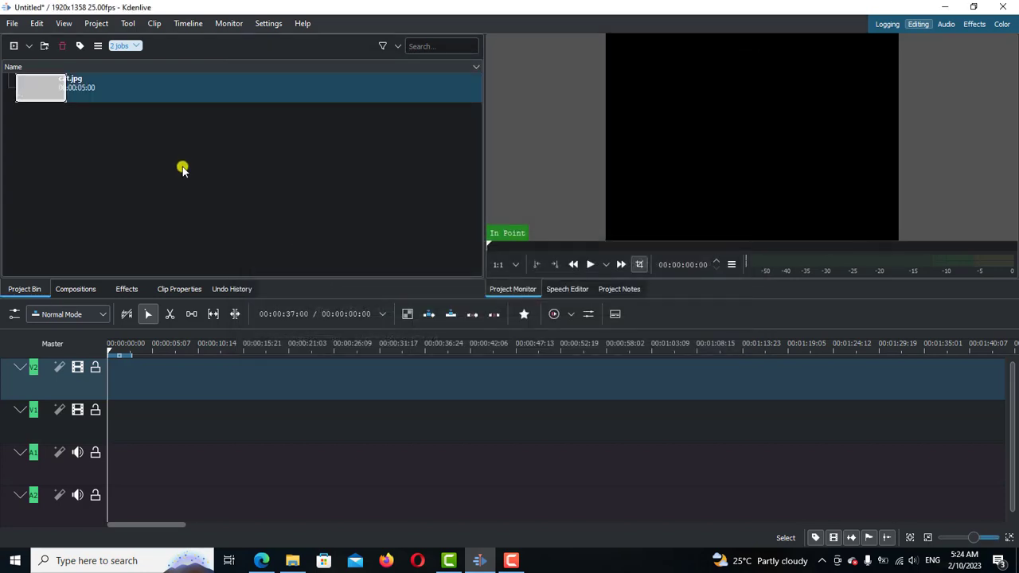
Step: Deselect cat.jpg, undo its import with Edit > Undo, and decline the profile switch
click(130, 139)
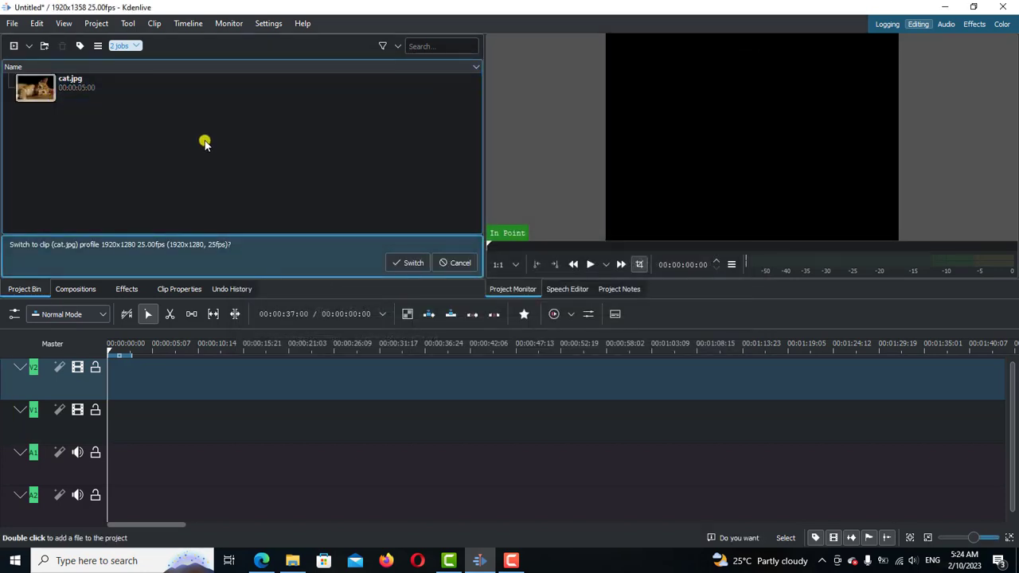
click(38, 23)
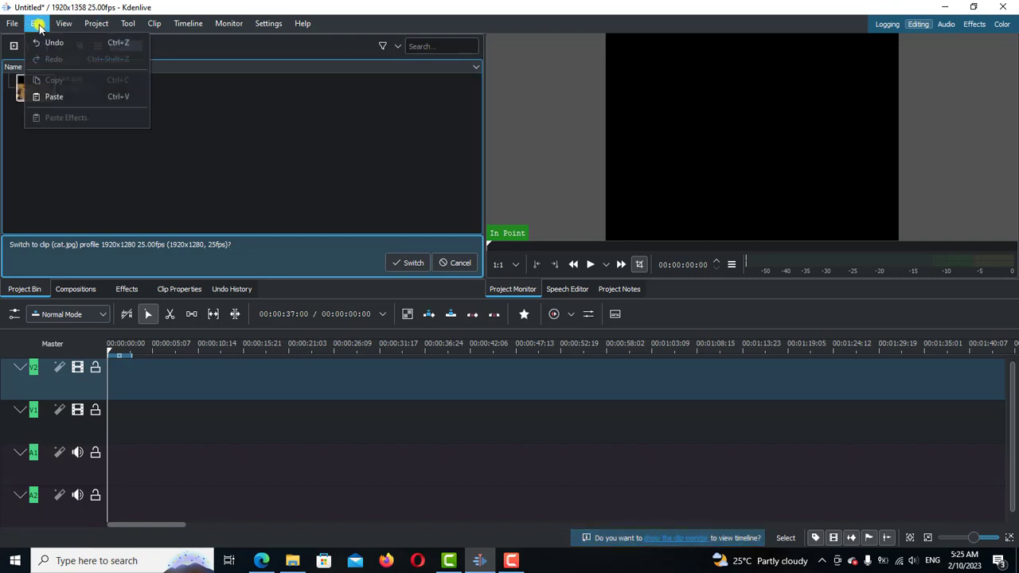
click(50, 40)
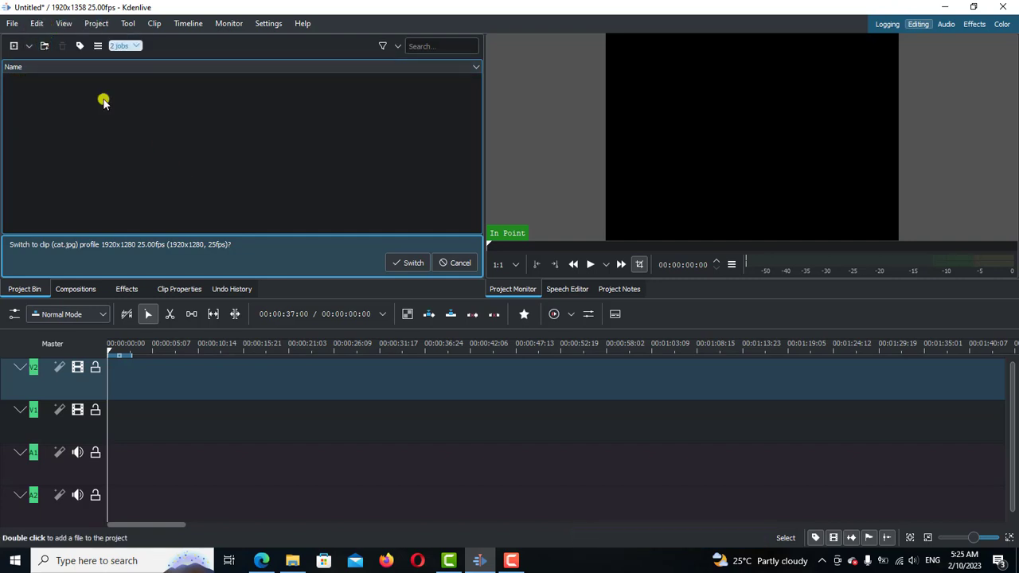
click(463, 269)
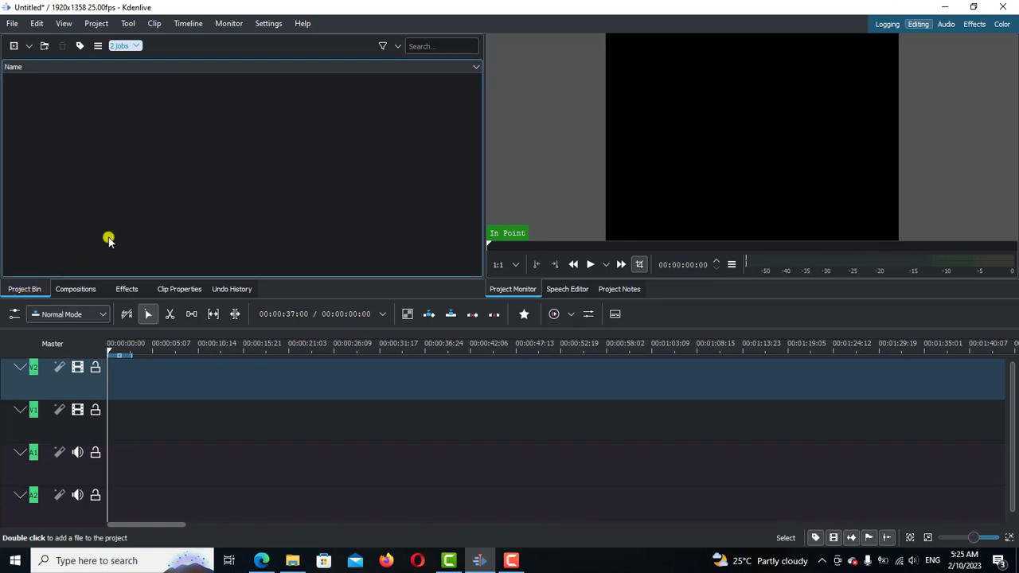
Step: In File Explorer, open D:\12.My first Project and drag its Image, Sound and Video folders into Kdenlive's bin
click(292, 561)
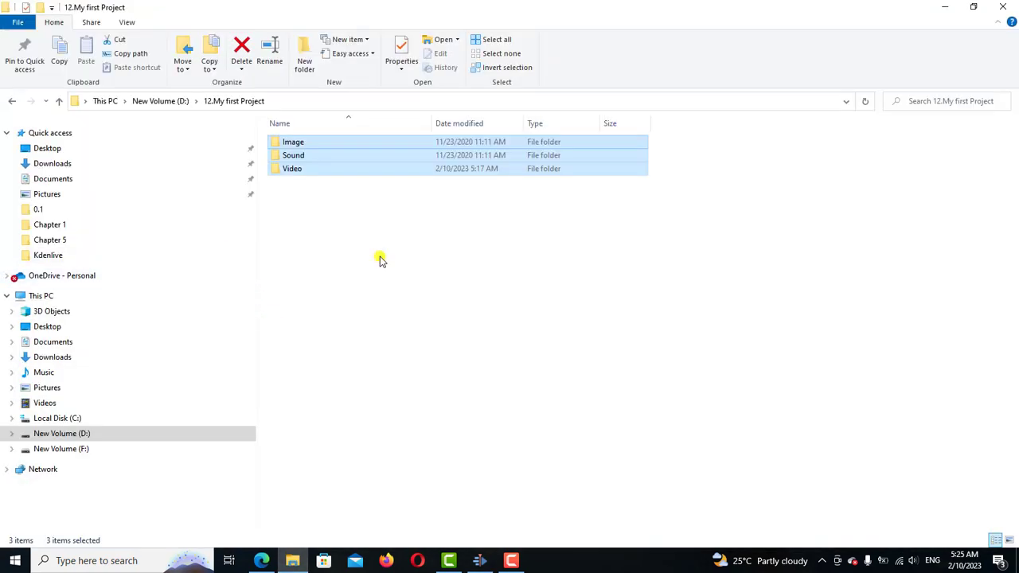
click(65, 434)
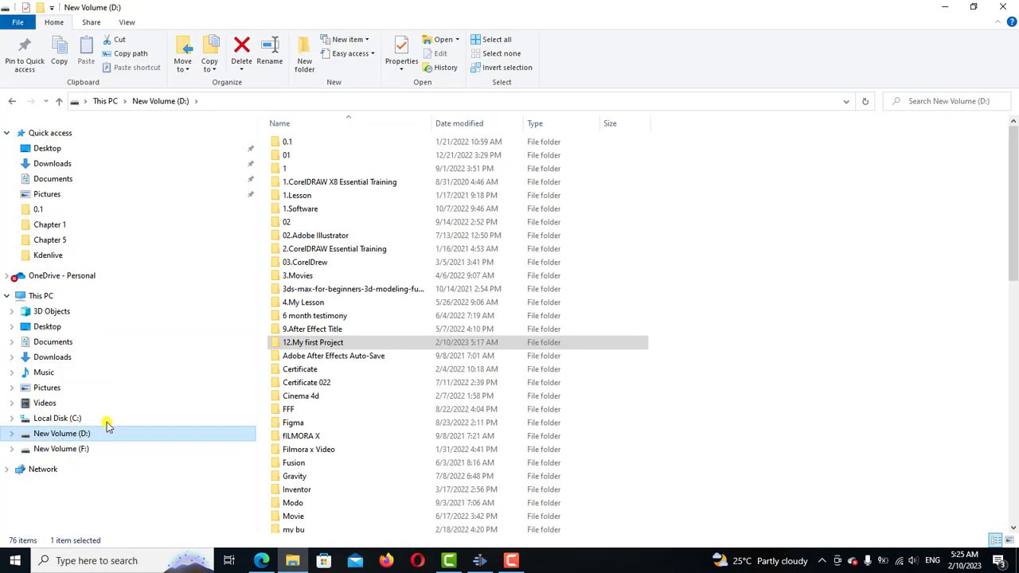
click(316, 344)
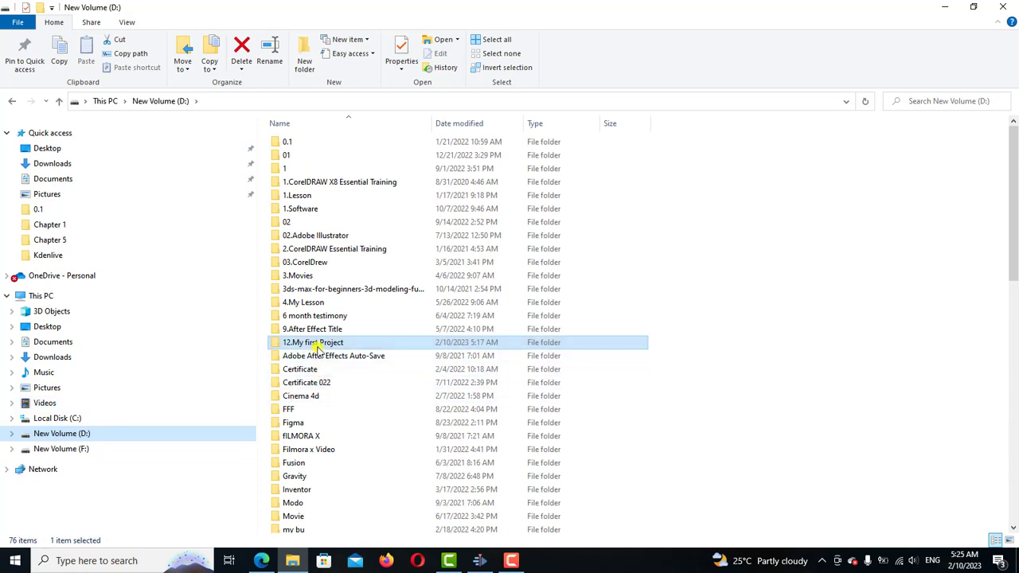
double_click(321, 344)
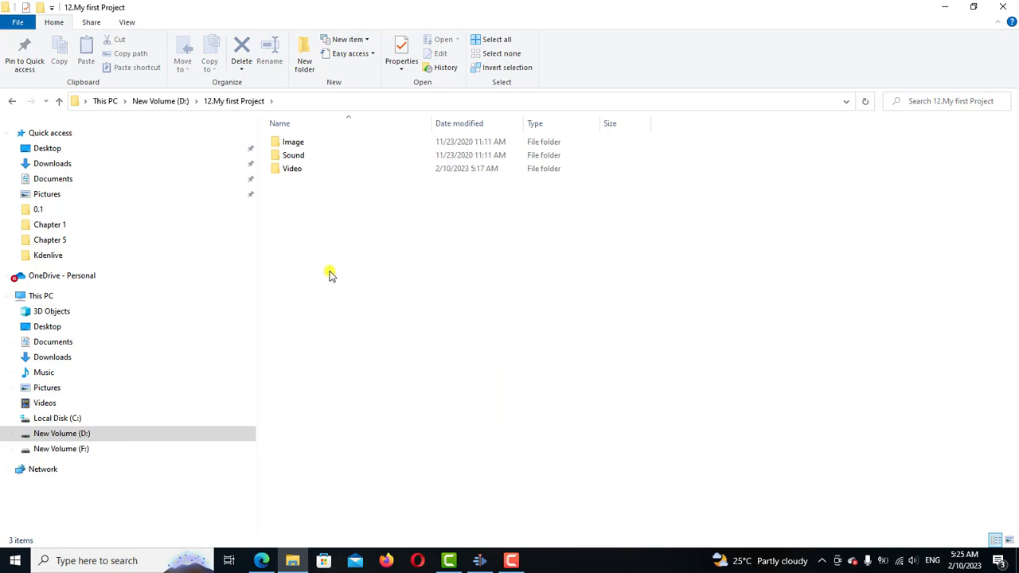
drag(330, 309, 235, 70)
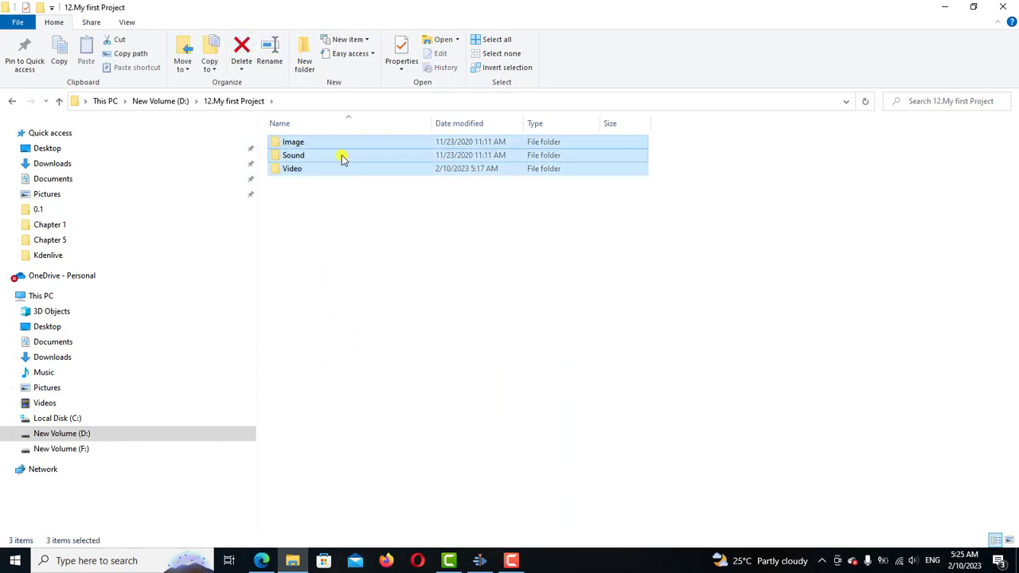
mouse_move(293, 142)
mouse_down()
mouse_move(458, 238)
mouse_move(482, 567)
mouse_move(478, 519)
mouse_up()
mouse_move(481, 566)
mouse_down()
mouse_move(176, 355)
mouse_move(158, 177)
mouse_move(112, 172)
mouse_up()
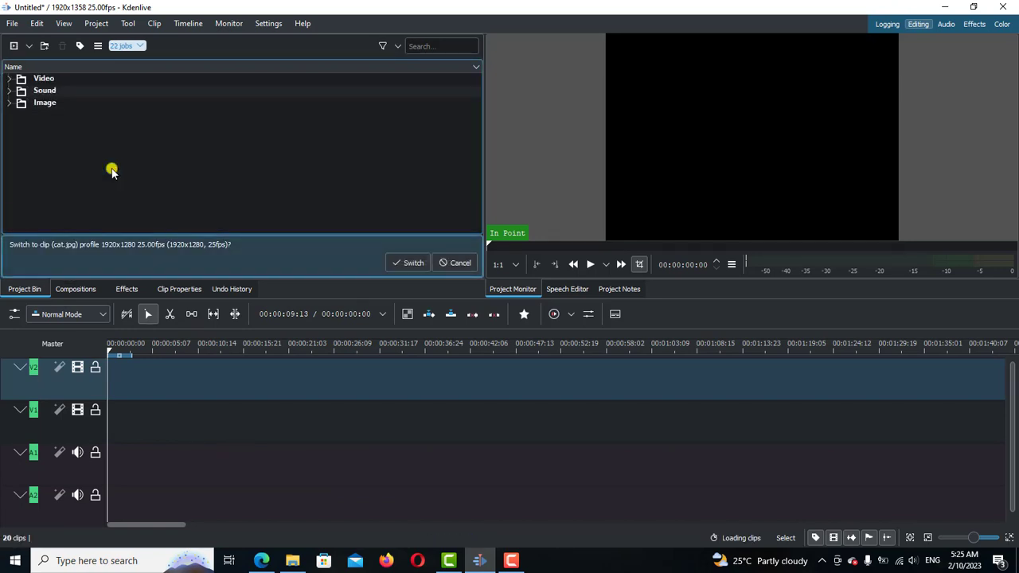
Step: Keep the current project profile, then open and close the Add Clip dialog without adding anything
click(461, 264)
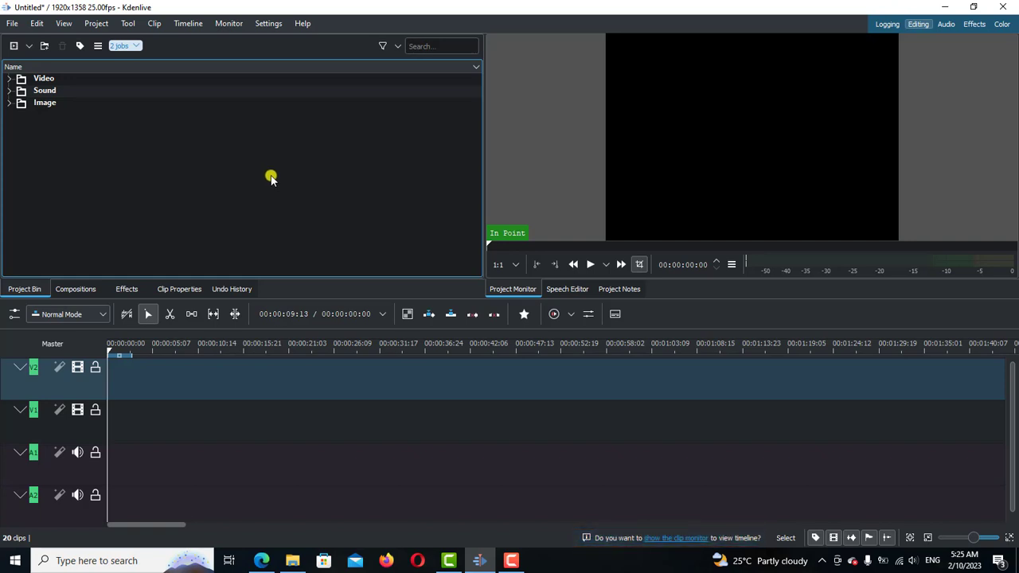
double_click(201, 182)
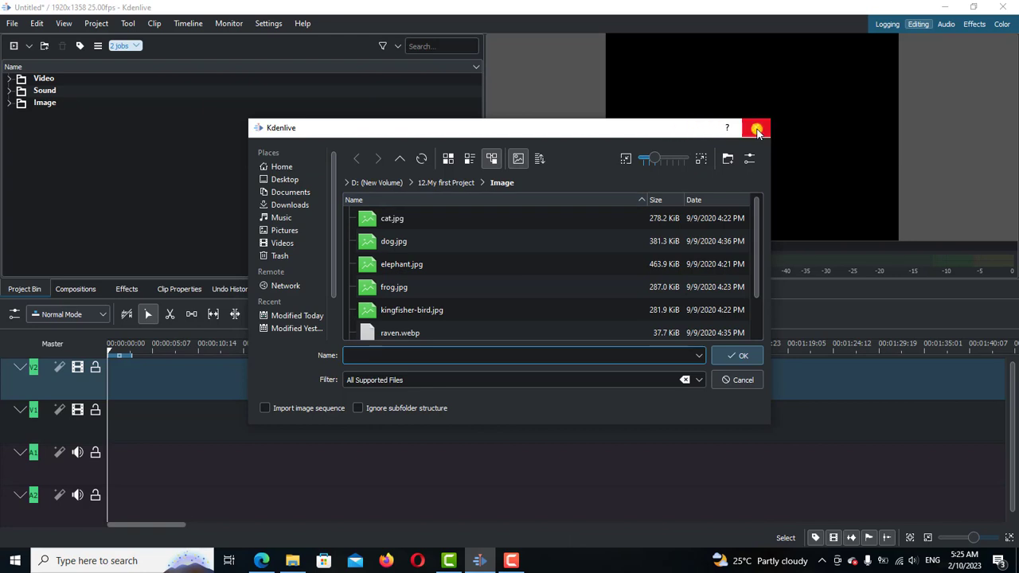
click(757, 129)
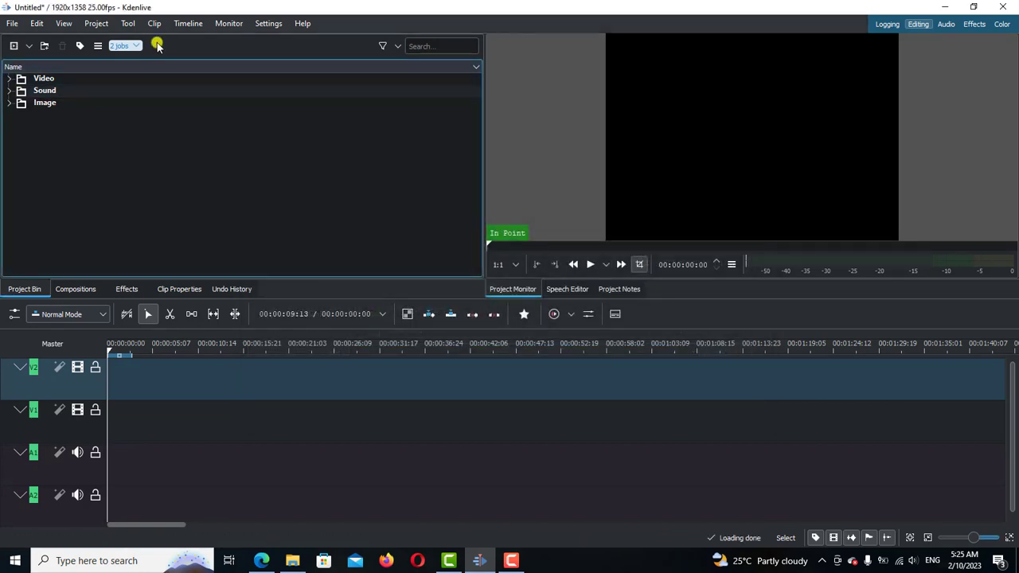
Step: Open and close the Project menu without choosing anything, then bring File Explorer forward
click(95, 26)
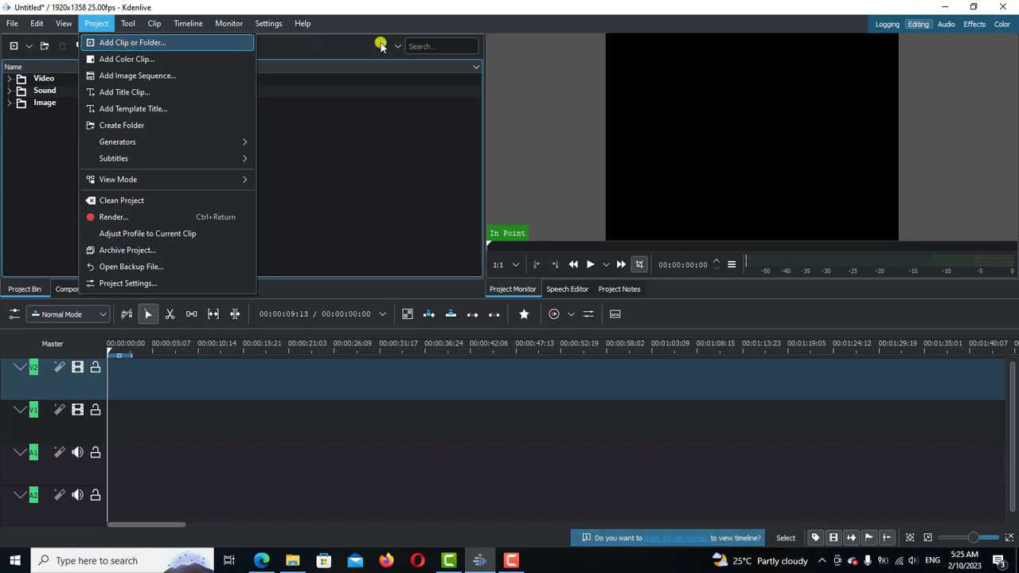
click(365, 152)
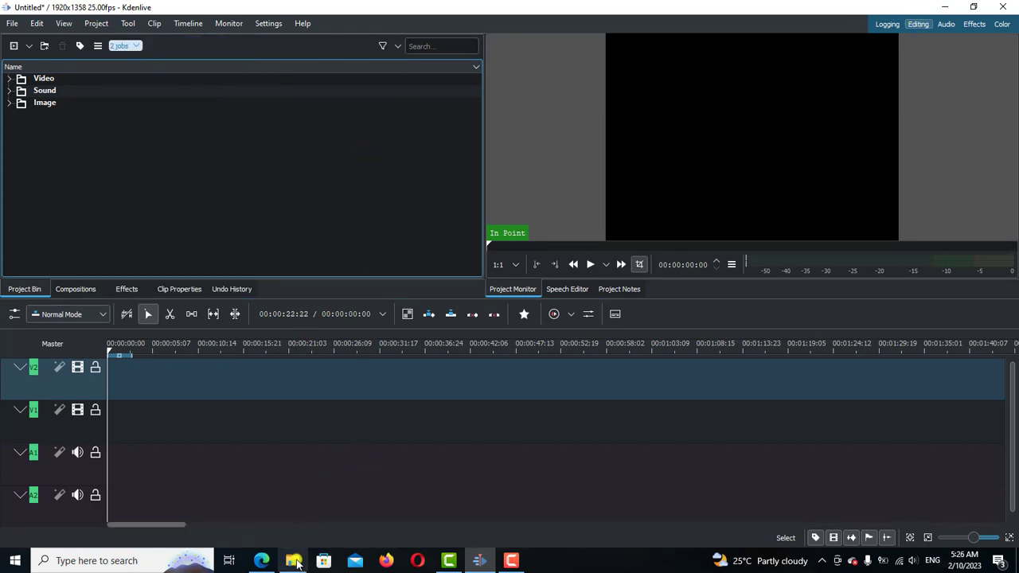
click(293, 561)
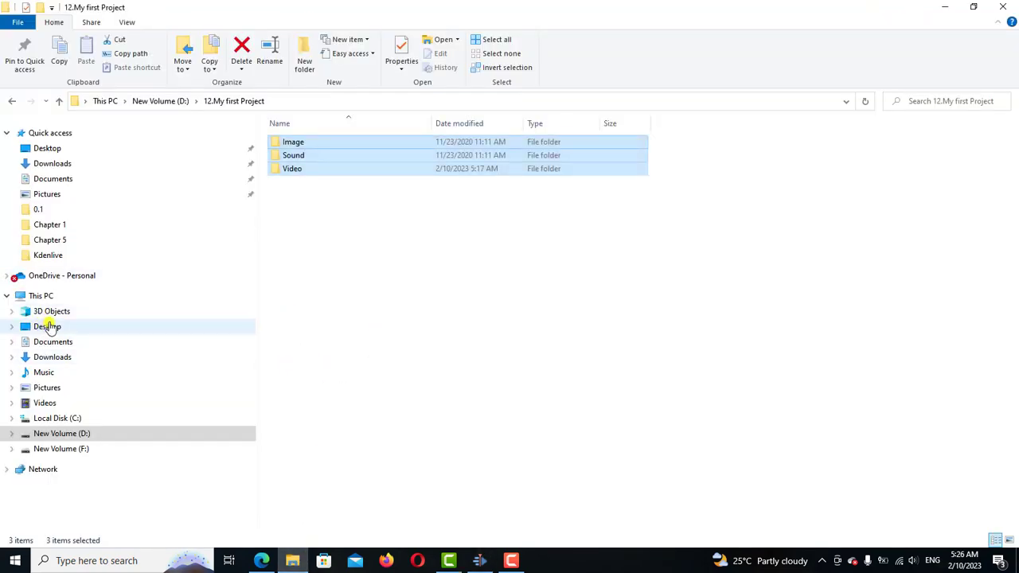
Step: Show the Desktop in File Explorer and drag its 1280x720 PNG image into Kdenlive
click(49, 329)
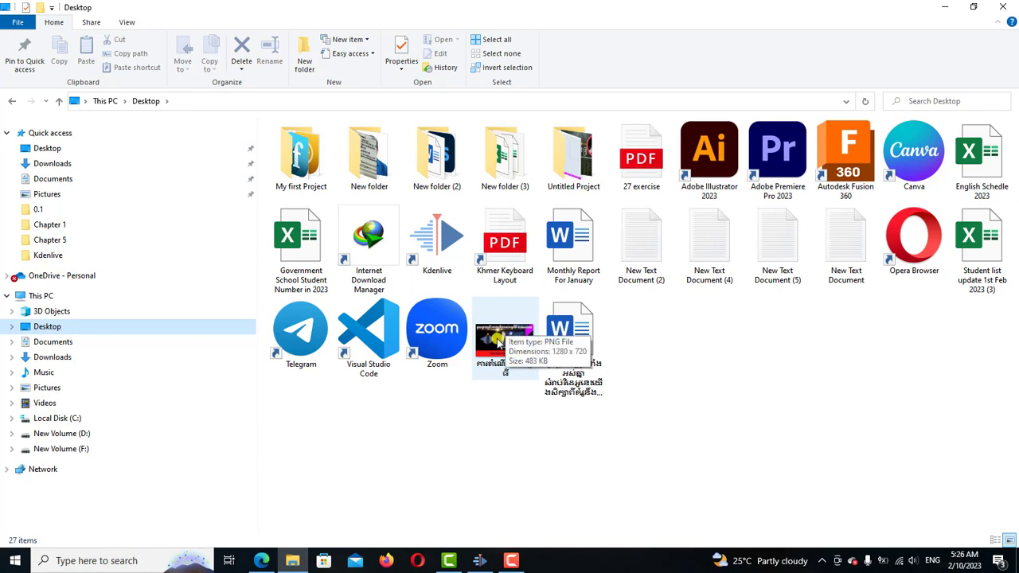
mouse_move(498, 341)
mouse_down()
mouse_move(483, 561)
mouse_move(470, 544)
mouse_up()
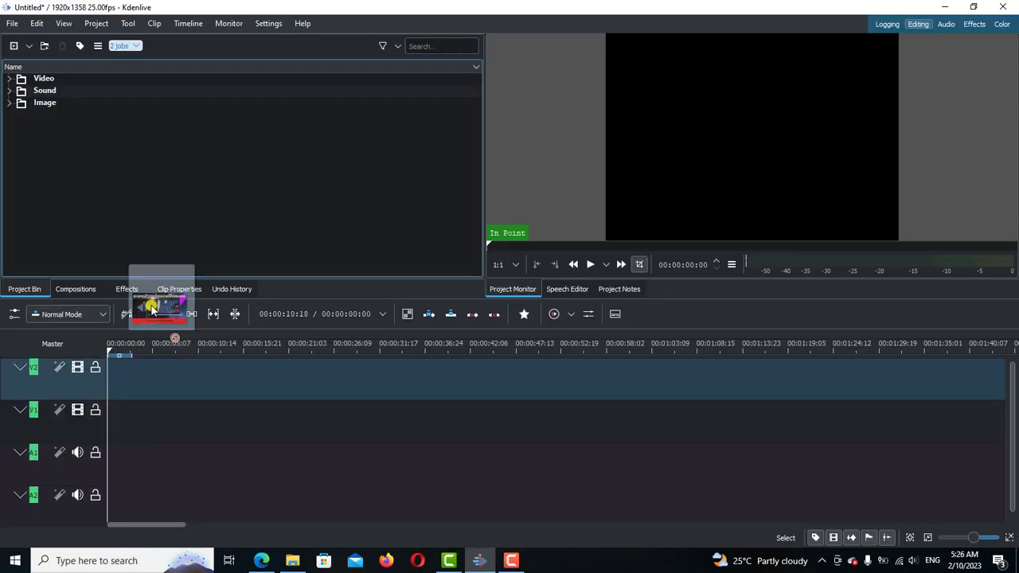
Step: Drop the Desktop PNG into the project bin as a 00:00:05:00 clip, then deselect it
mouse_move(470, 544)
mouse_down()
mouse_move(92, 189)
mouse_move(152, 214)
mouse_up()
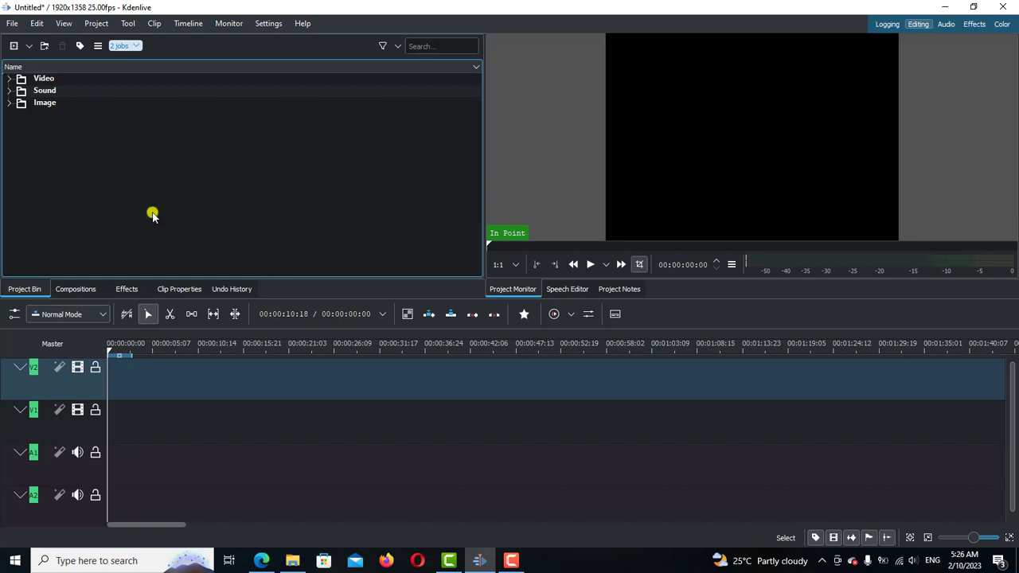
click(318, 237)
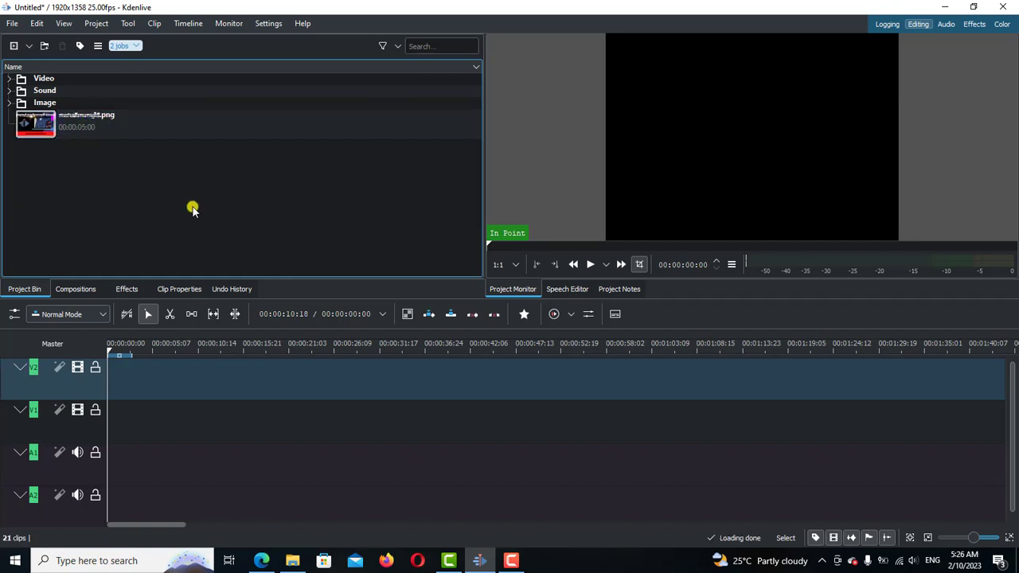